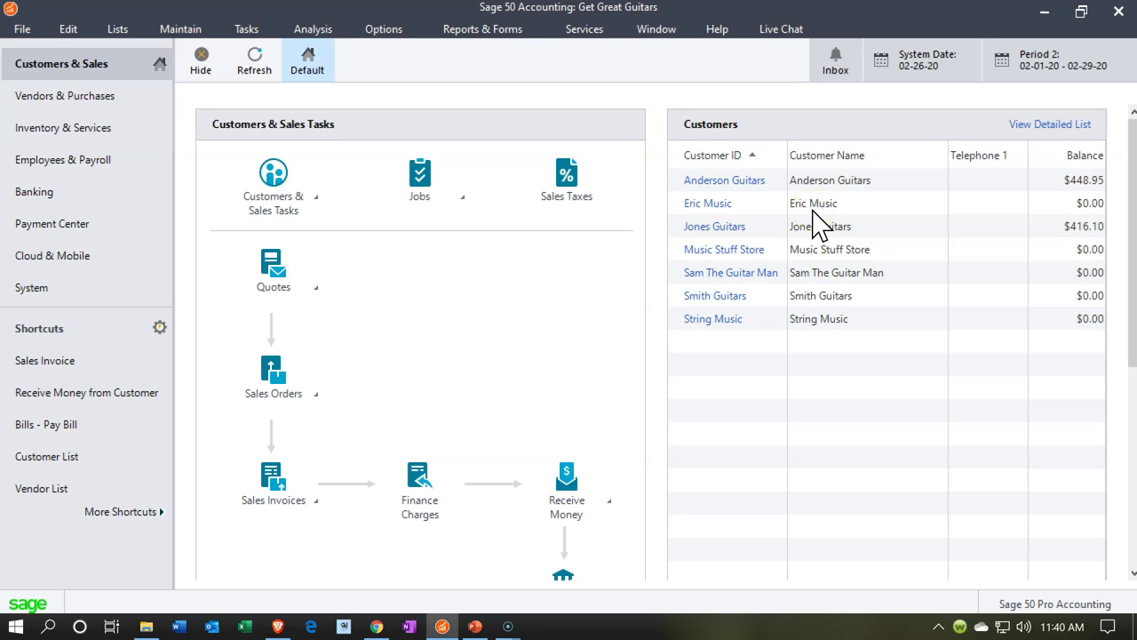
# - Start a new job record from the Jobs menu
pyautogui.click(729, 249)
pyautogui.click(716, 233)
pyautogui.click(461, 200)
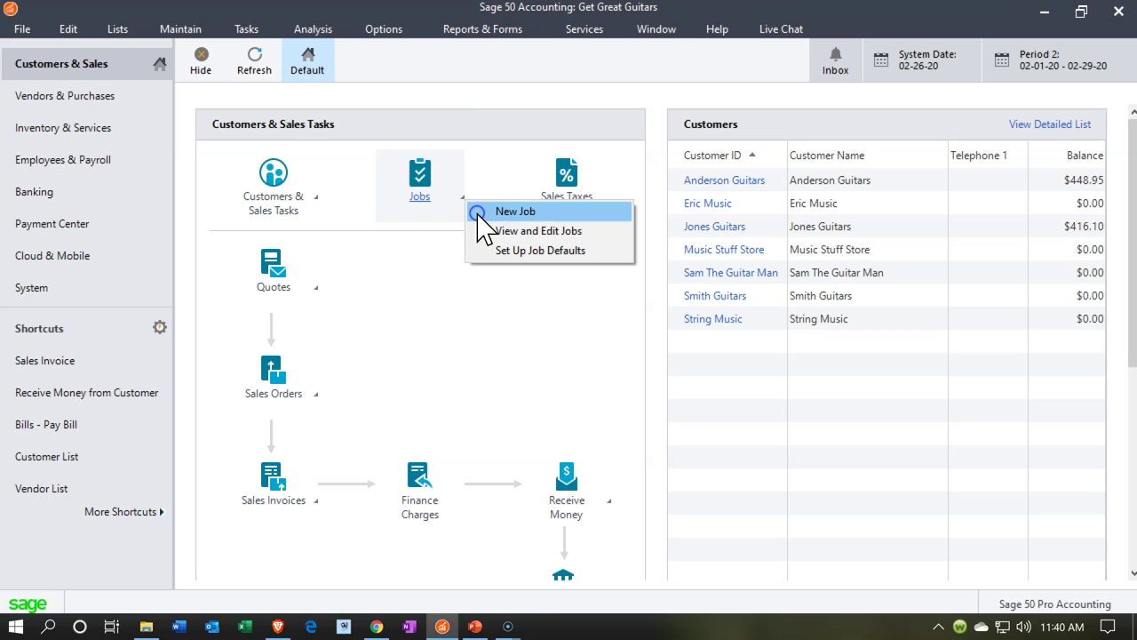
pyautogui.click(476, 212)
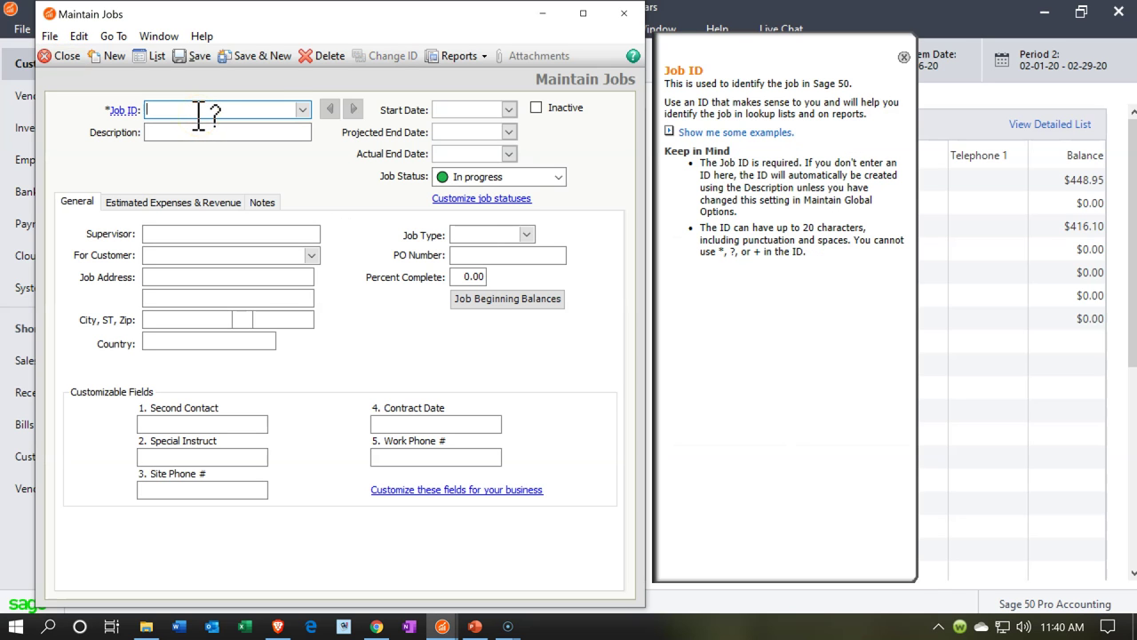
# - Enter Job ID 3005, skip description and dates, and keep status In progress
pyautogui.write('3005')
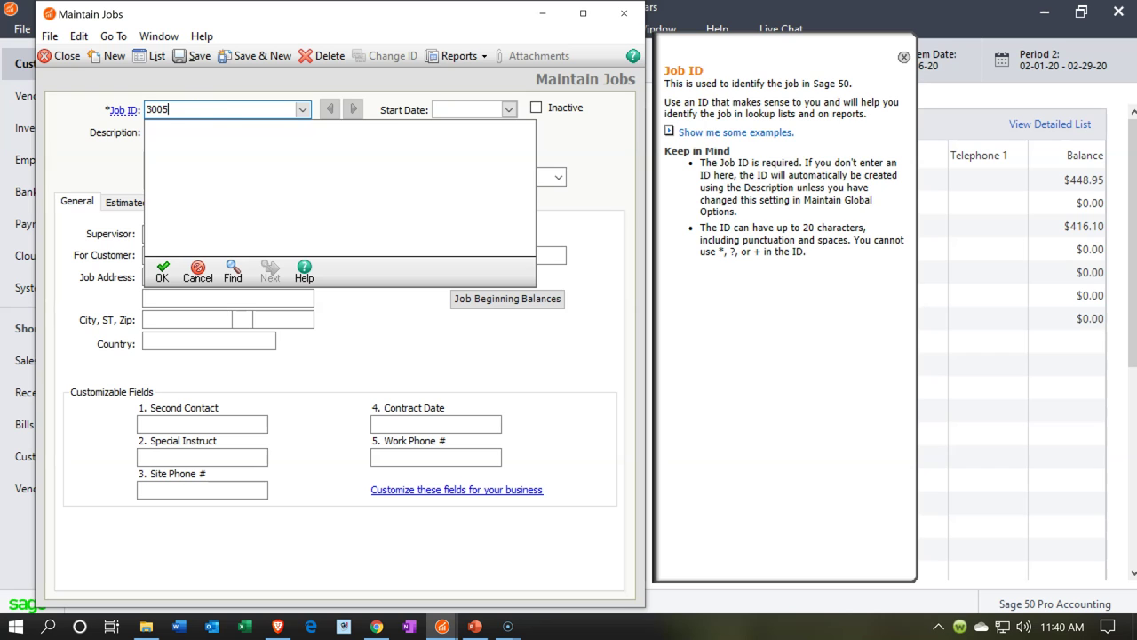
pyautogui.press('Tab')
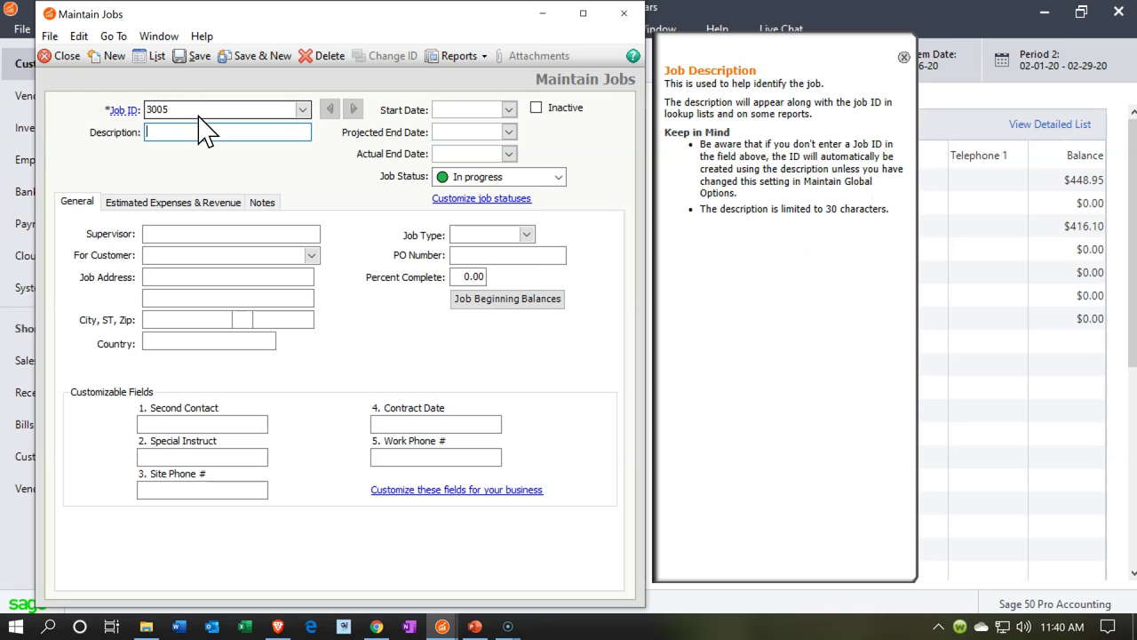
pyautogui.press('Tab')
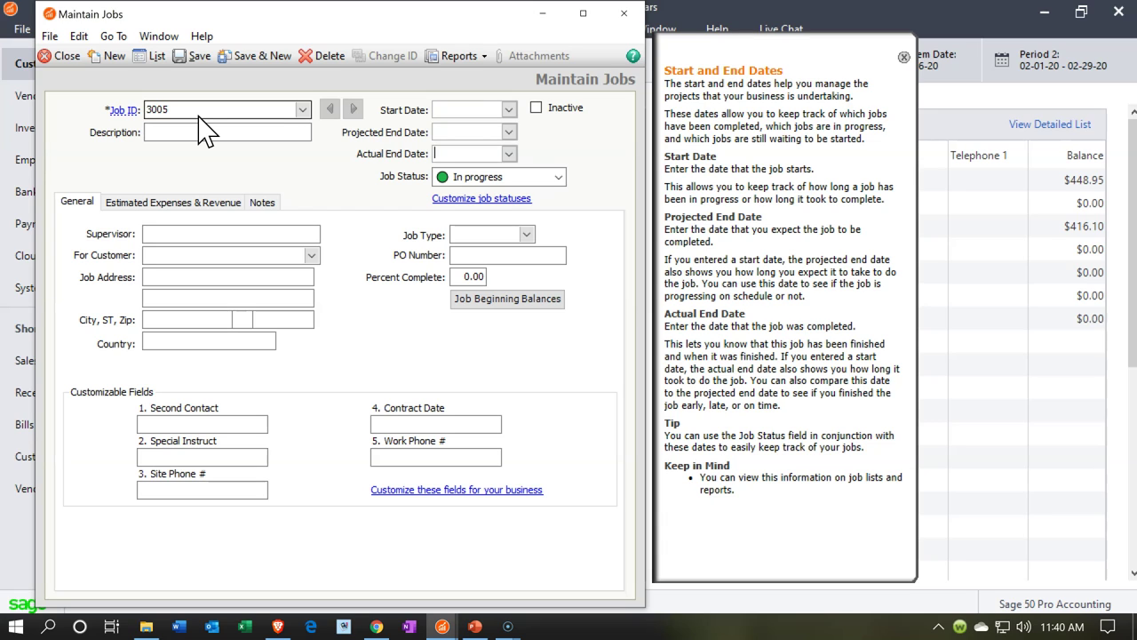
pyautogui.click(560, 179)
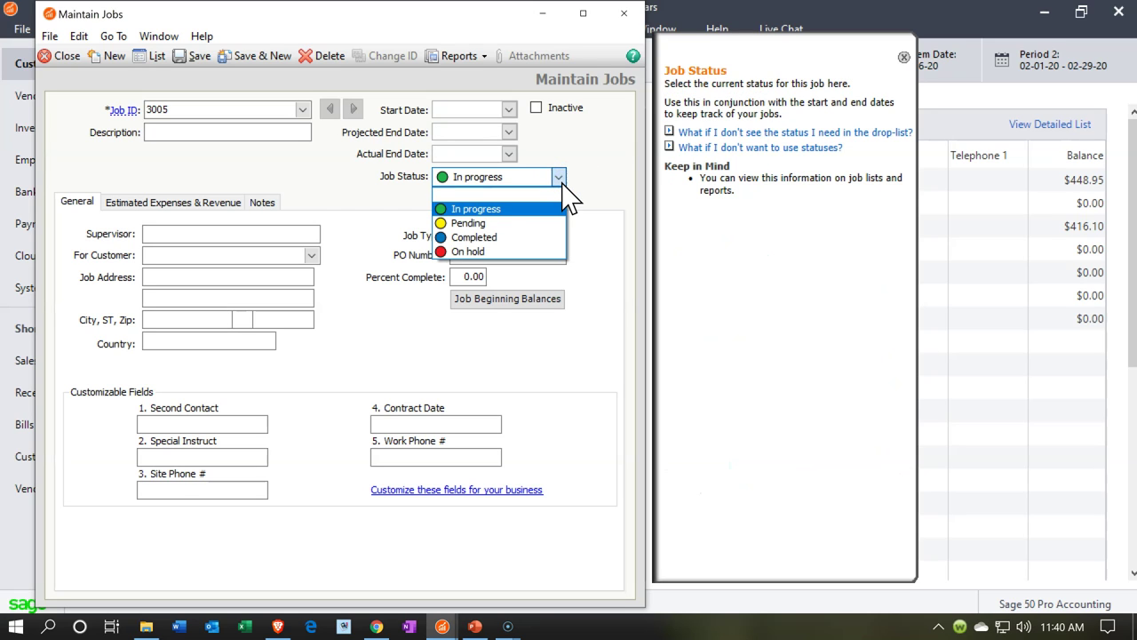
pyautogui.click(560, 179)
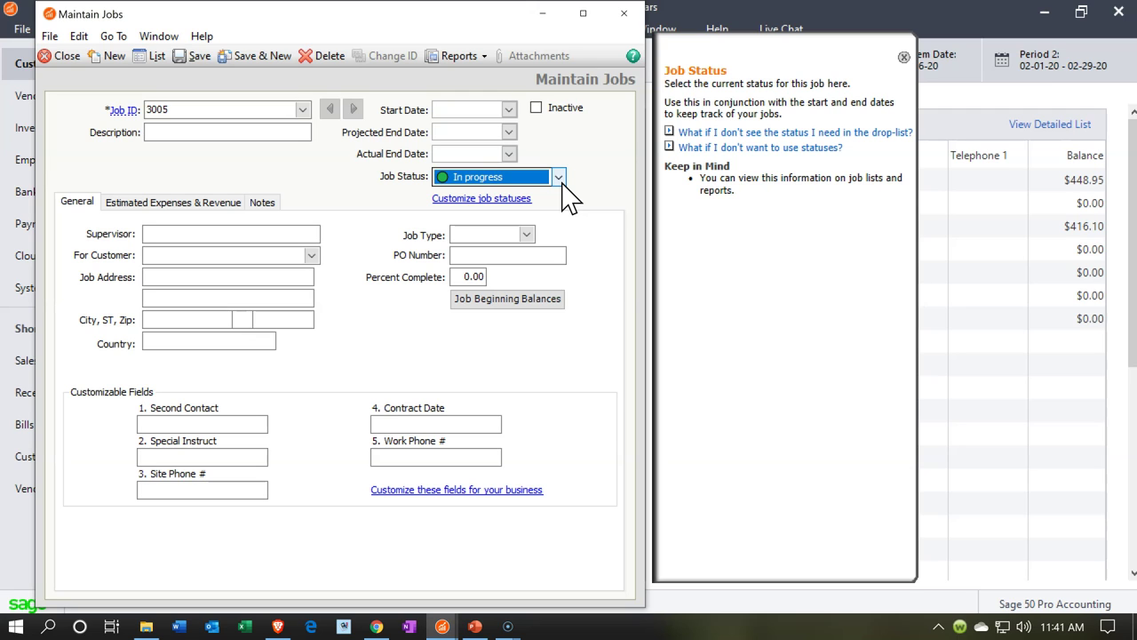
# - Set the job's For Customer to Jones Guitars
pyautogui.press('Tab')
pyautogui.press('Tab')
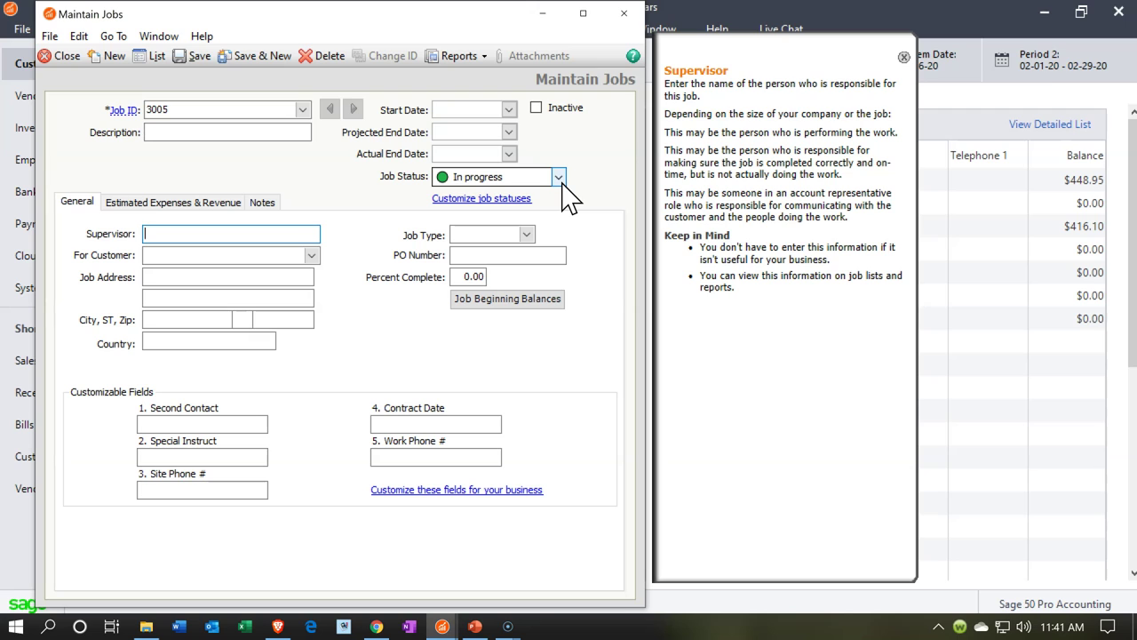
pyautogui.press('Tab')
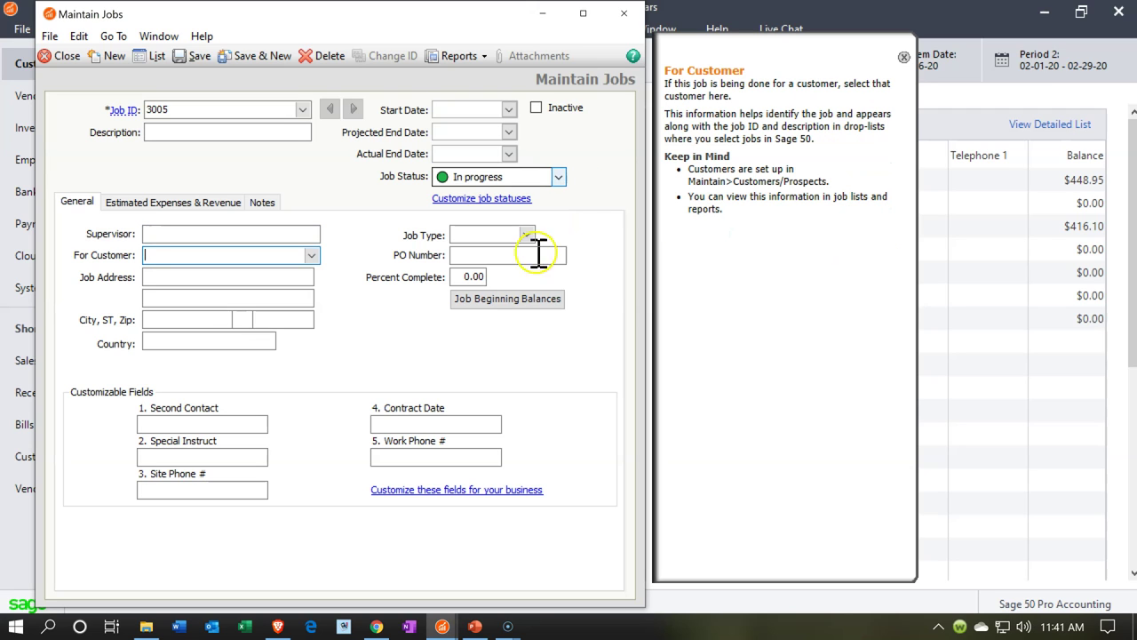
pyautogui.click(310, 257)
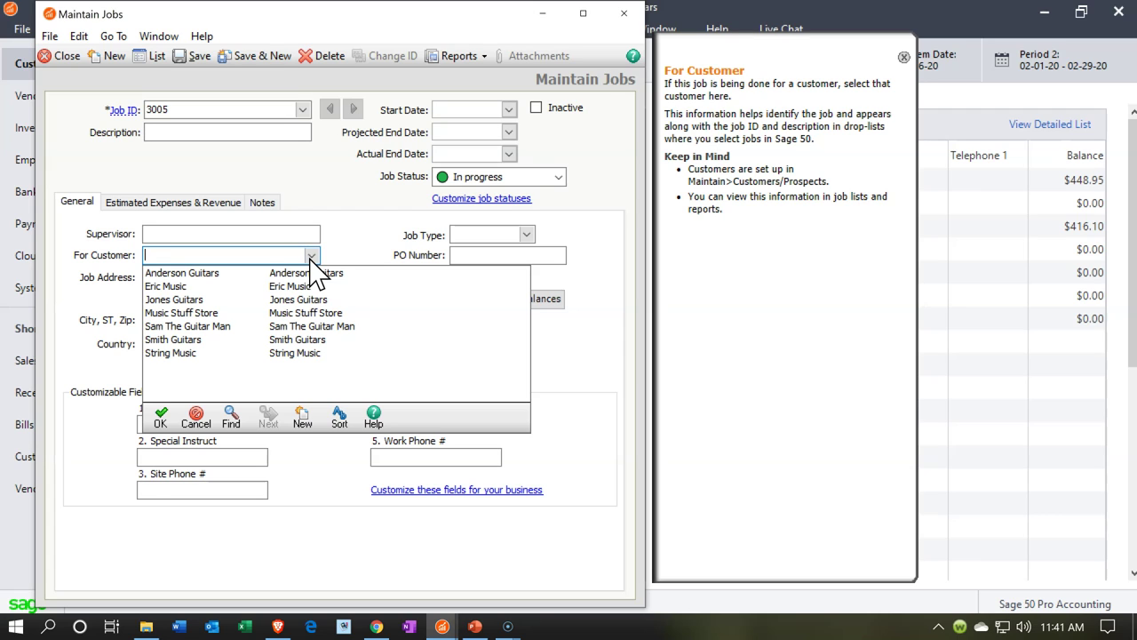
pyautogui.doubleClick(217, 299)
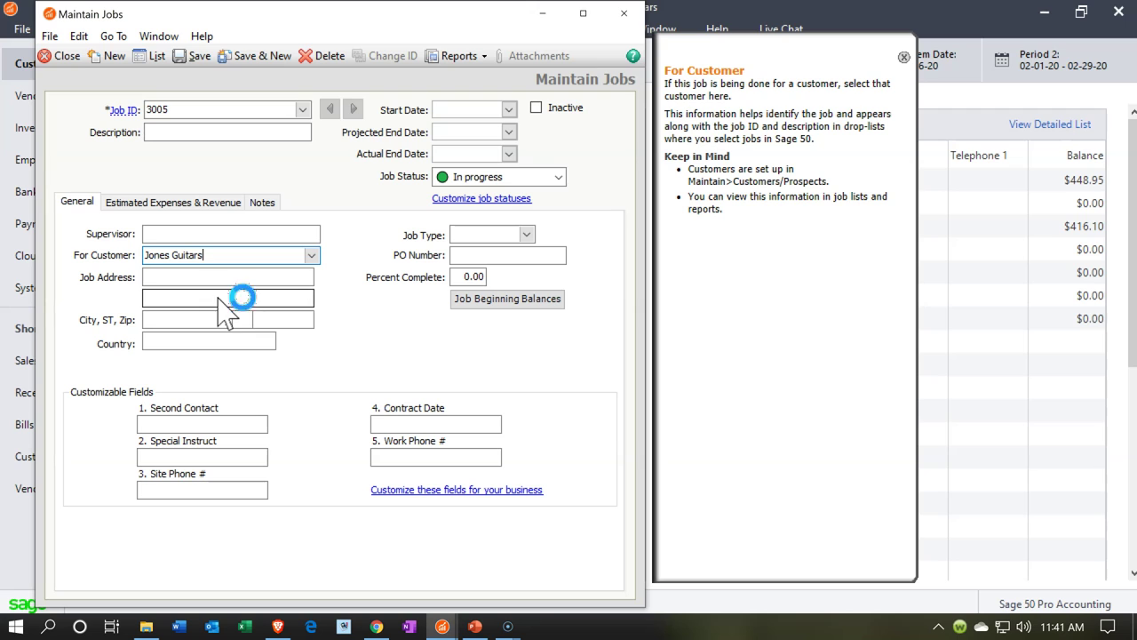
# - Move through the job address and job type fields to PO Number
pyautogui.click(219, 298)
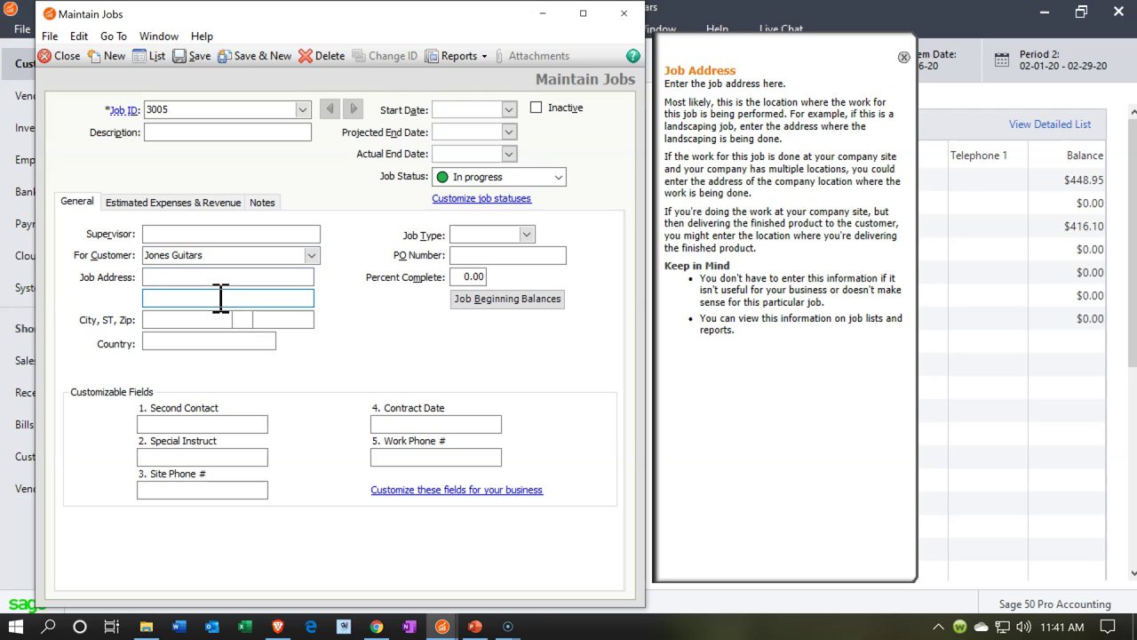
pyautogui.press('Tab')
pyautogui.press('Tab')
pyautogui.press('Tab')
pyautogui.press('Tab')
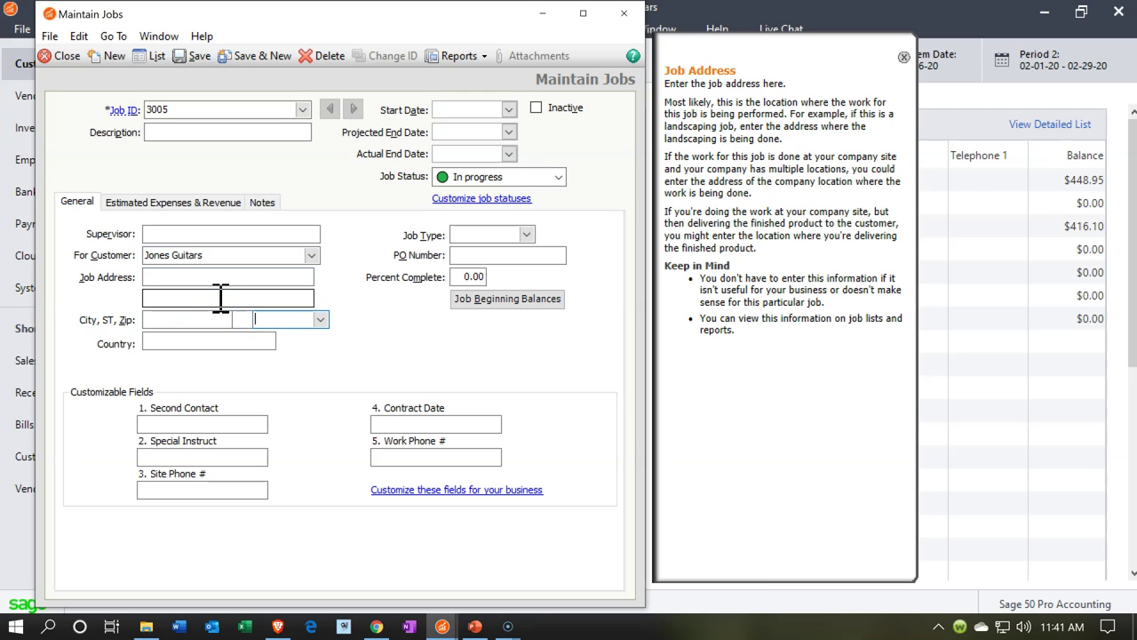
pyautogui.press('Tab')
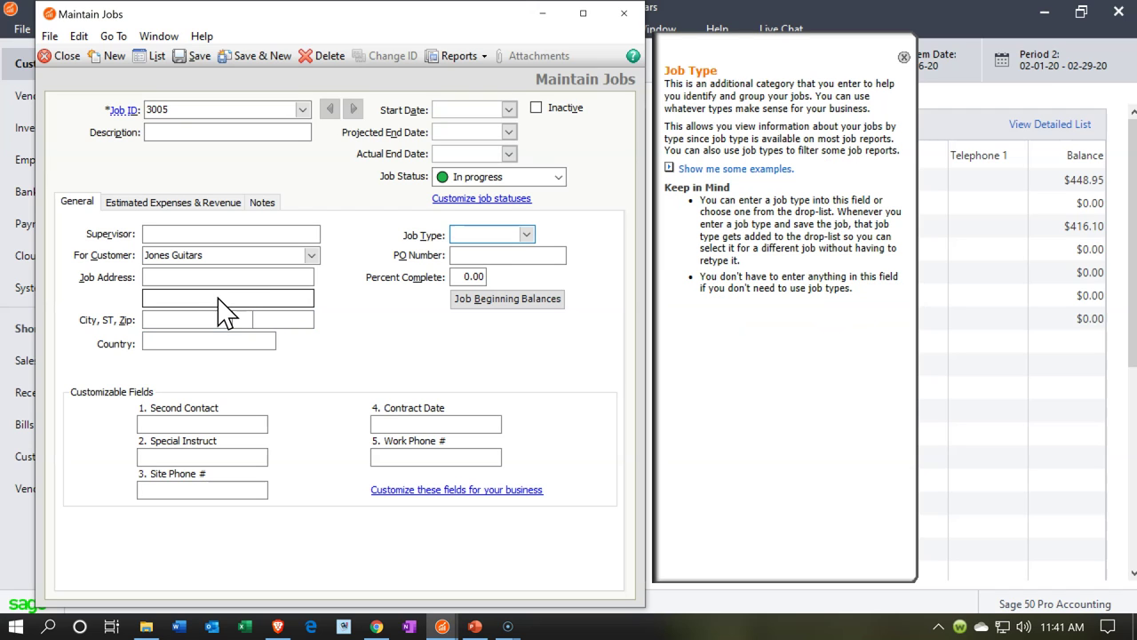
pyautogui.click(527, 235)
pyautogui.click(527, 234)
pyautogui.press('Tab')
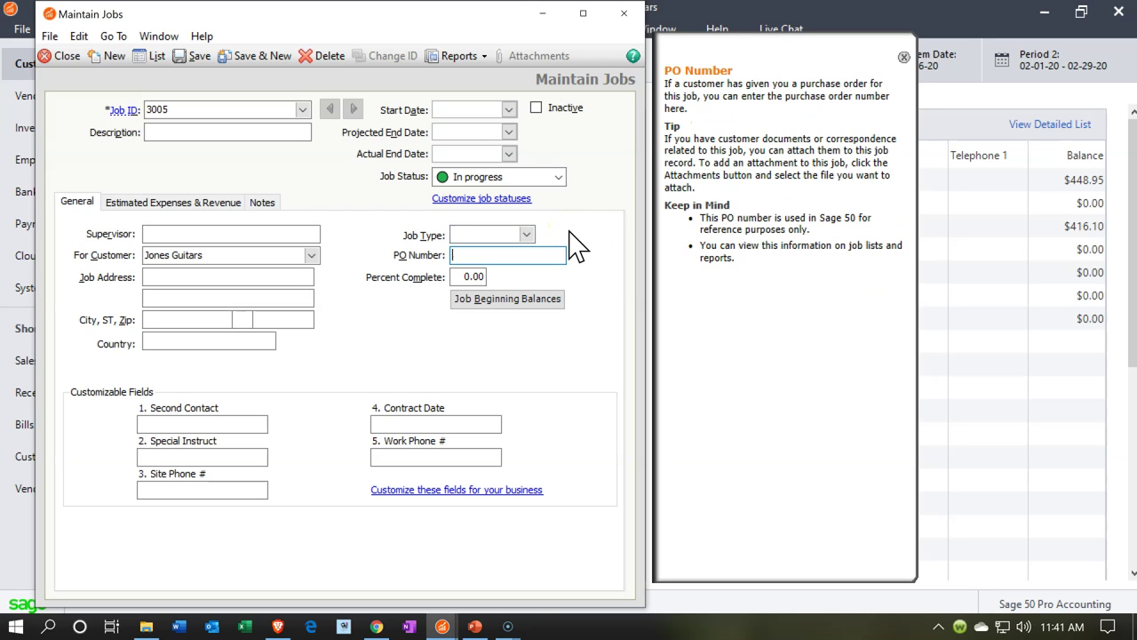
pyautogui.press('Tab')
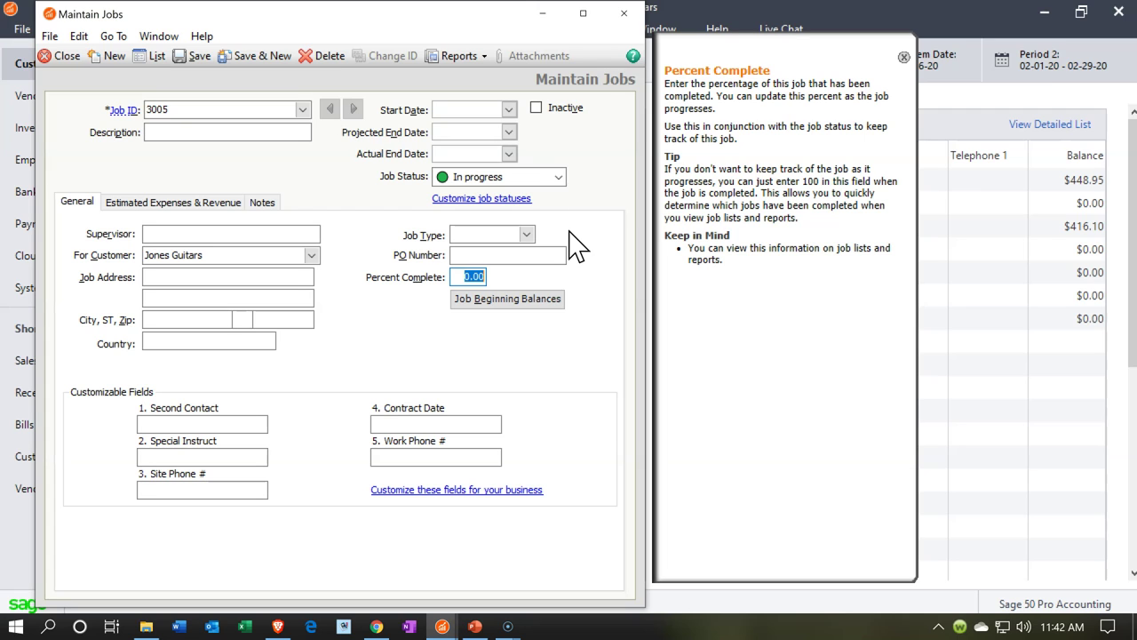
pyautogui.press('Tab')
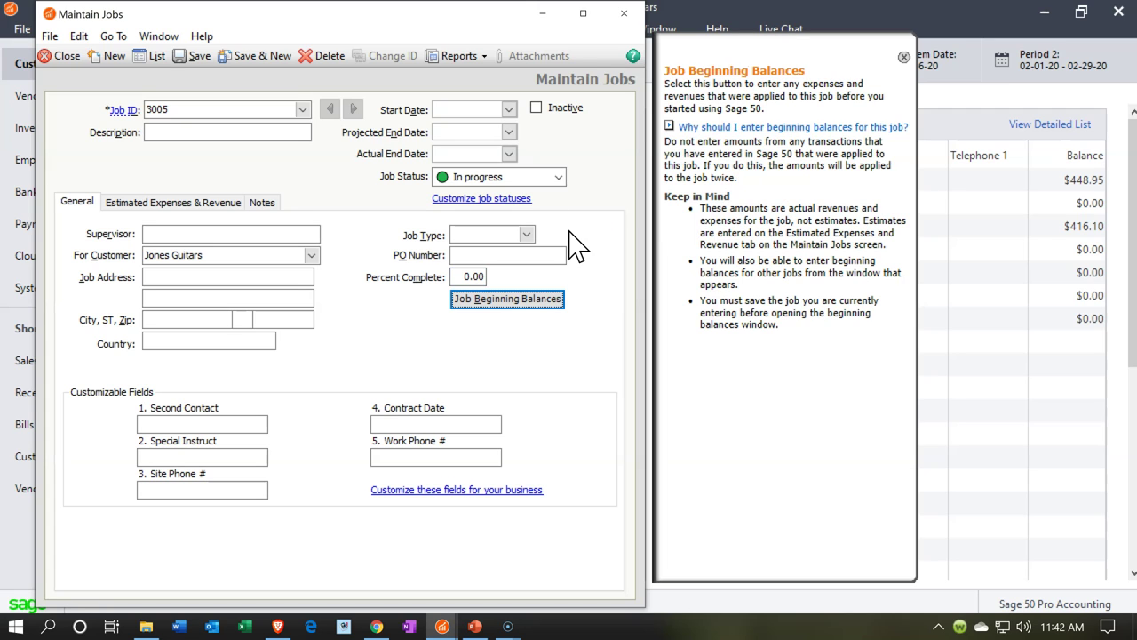
pyautogui.press('Tab')
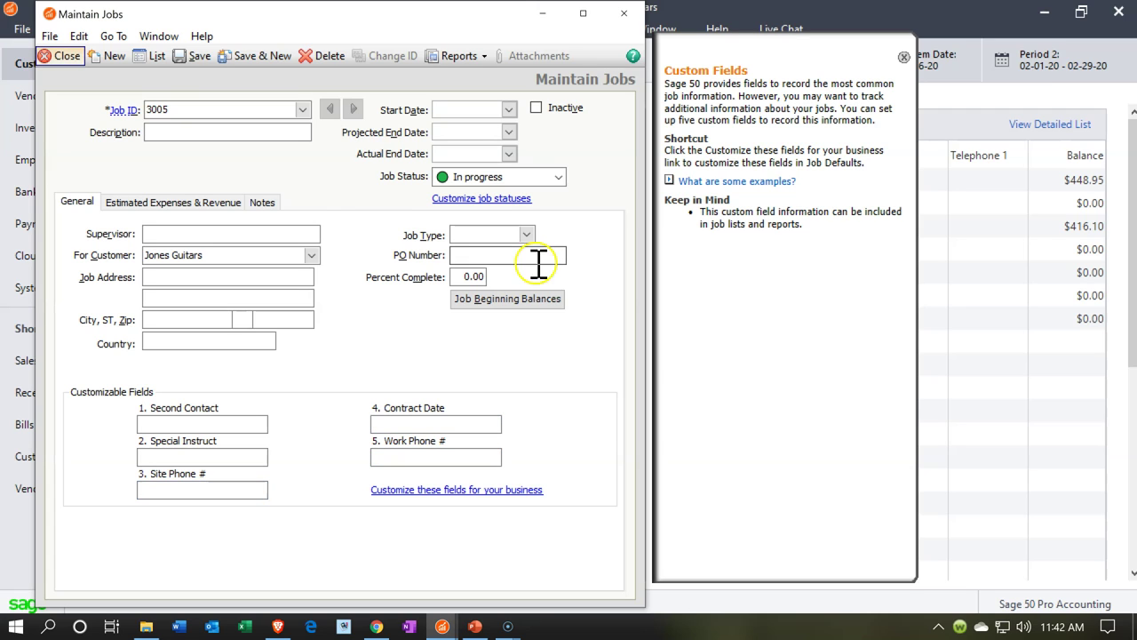
pyautogui.click(103, 65)
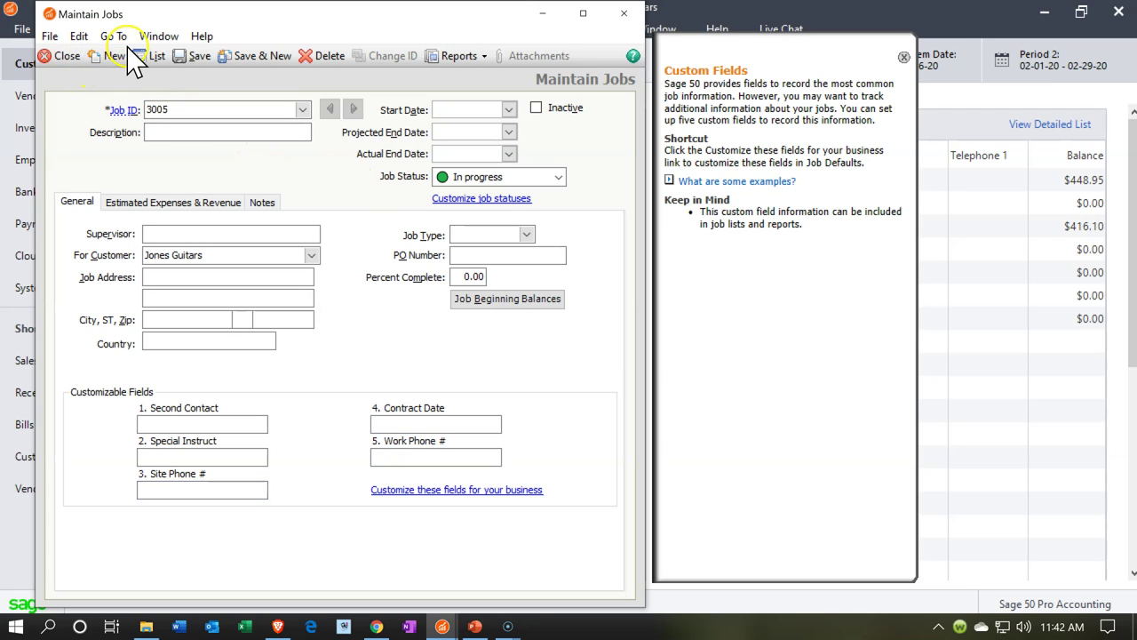
pyautogui.click(182, 55)
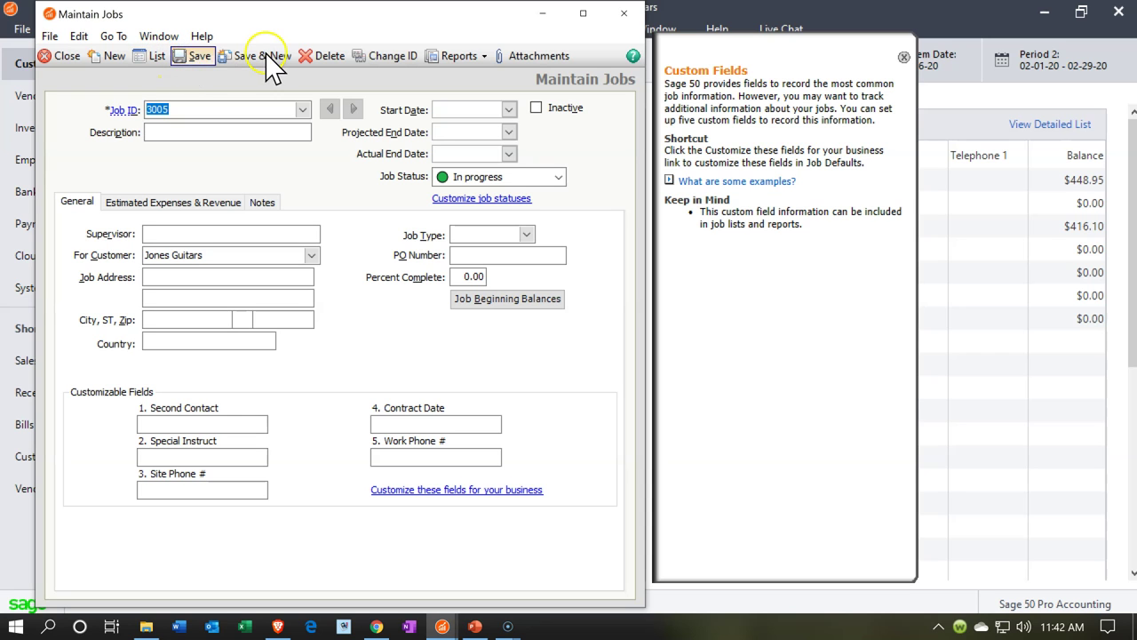
pyautogui.click(624, 13)
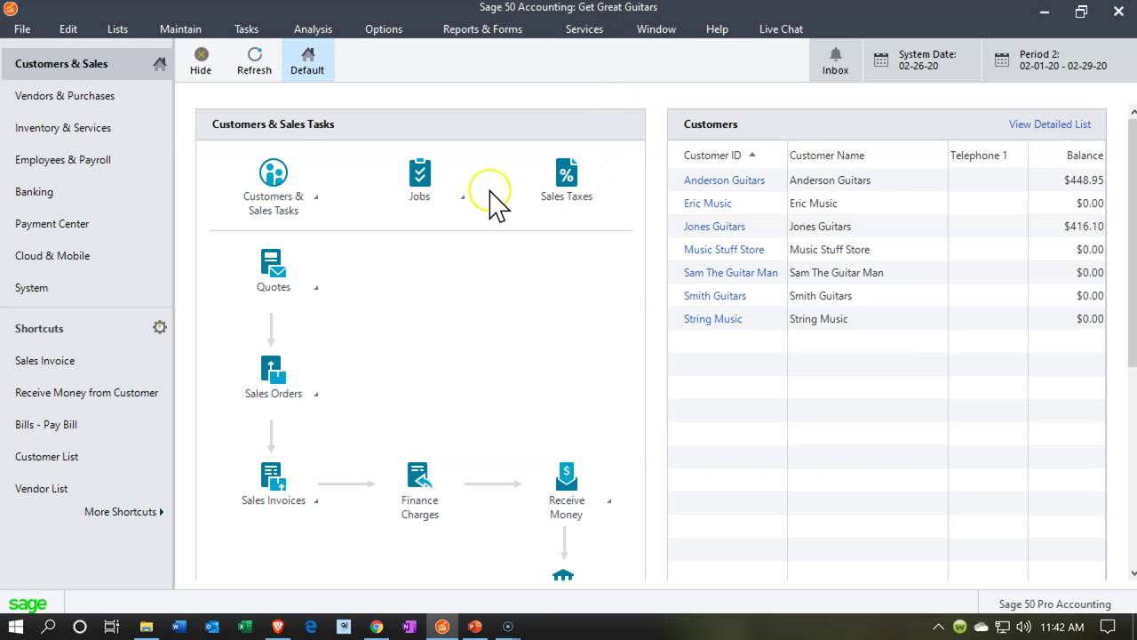
pyautogui.click(465, 209)
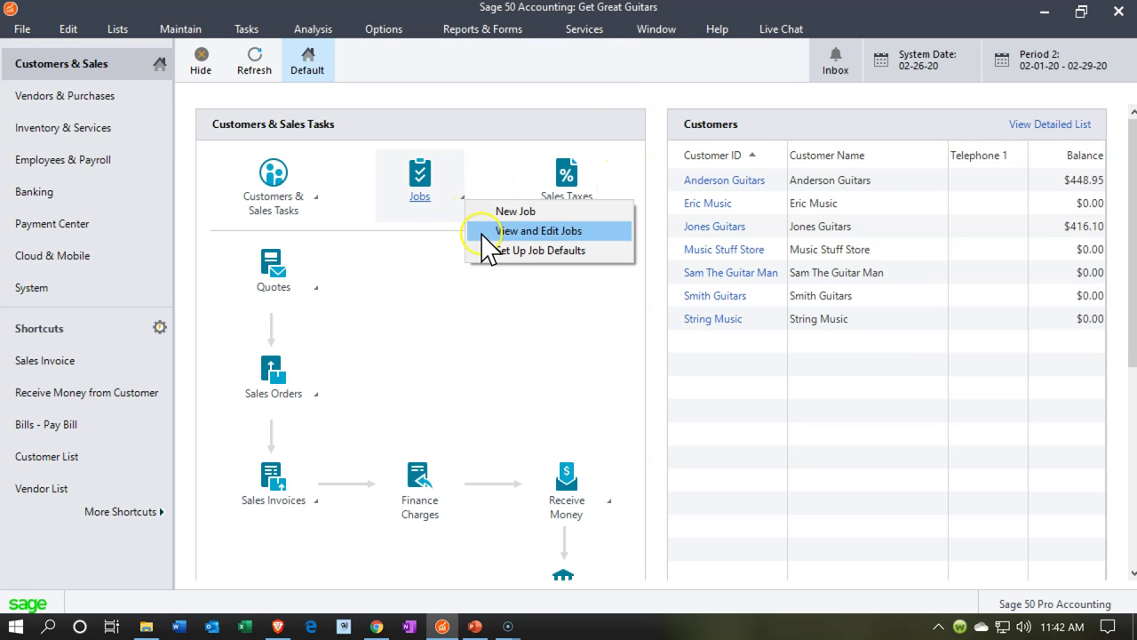
pyautogui.click(481, 231)
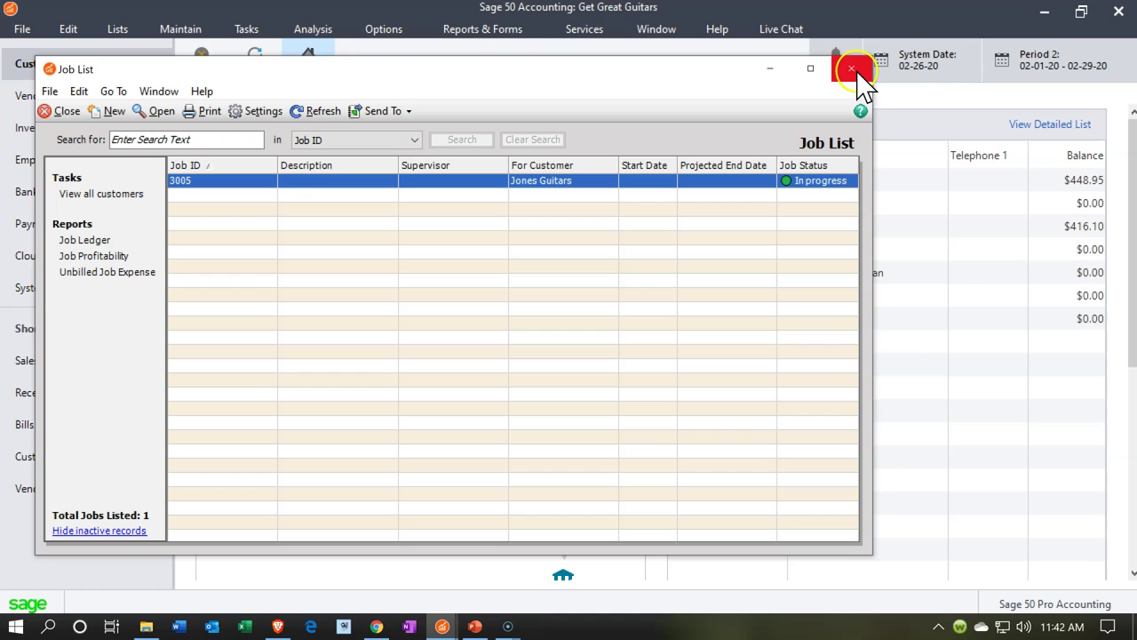
pyautogui.click(851, 69)
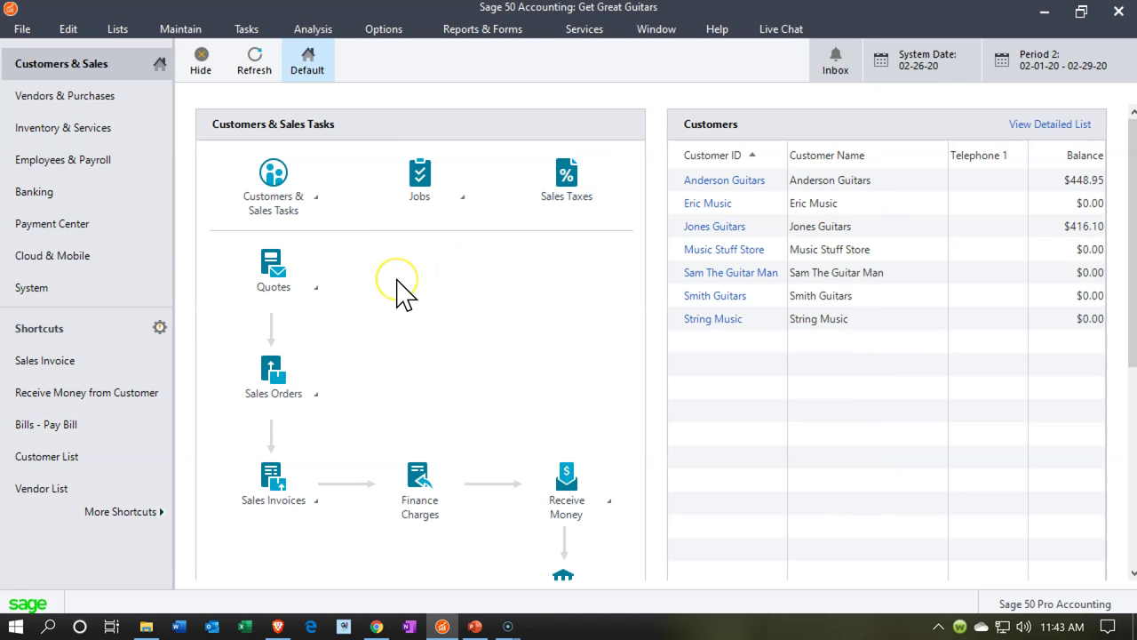
# - Create new job 4002 in a maximized Maintain Jobs window, status In progress
pyautogui.click(458, 217)
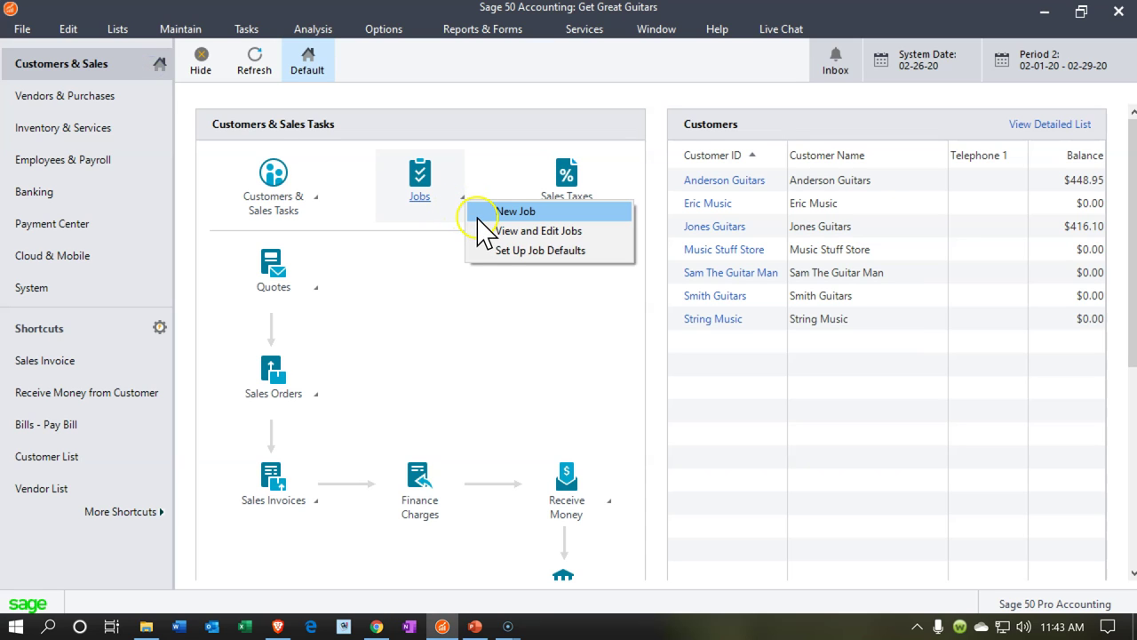
pyautogui.click(515, 212)
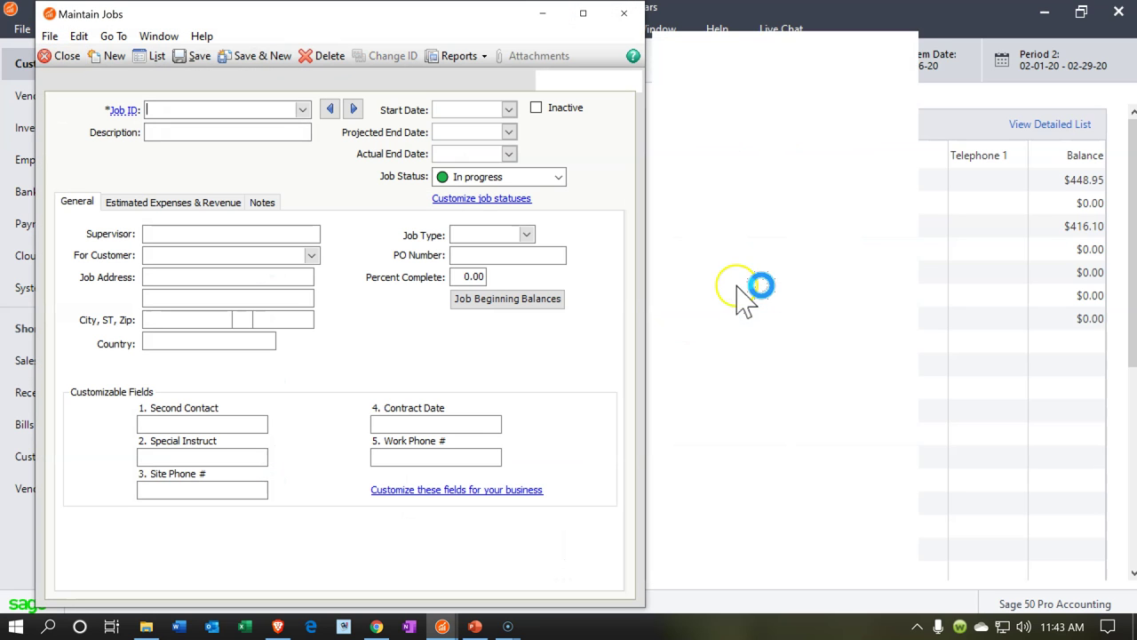
pyautogui.click(583, 14)
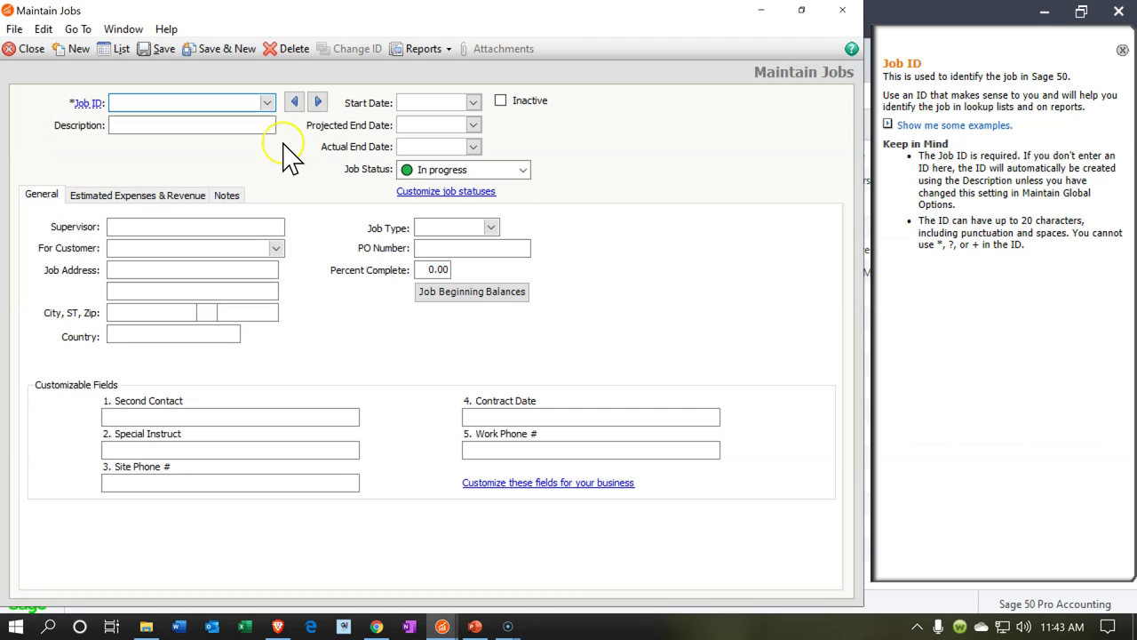
pyautogui.write('4002')
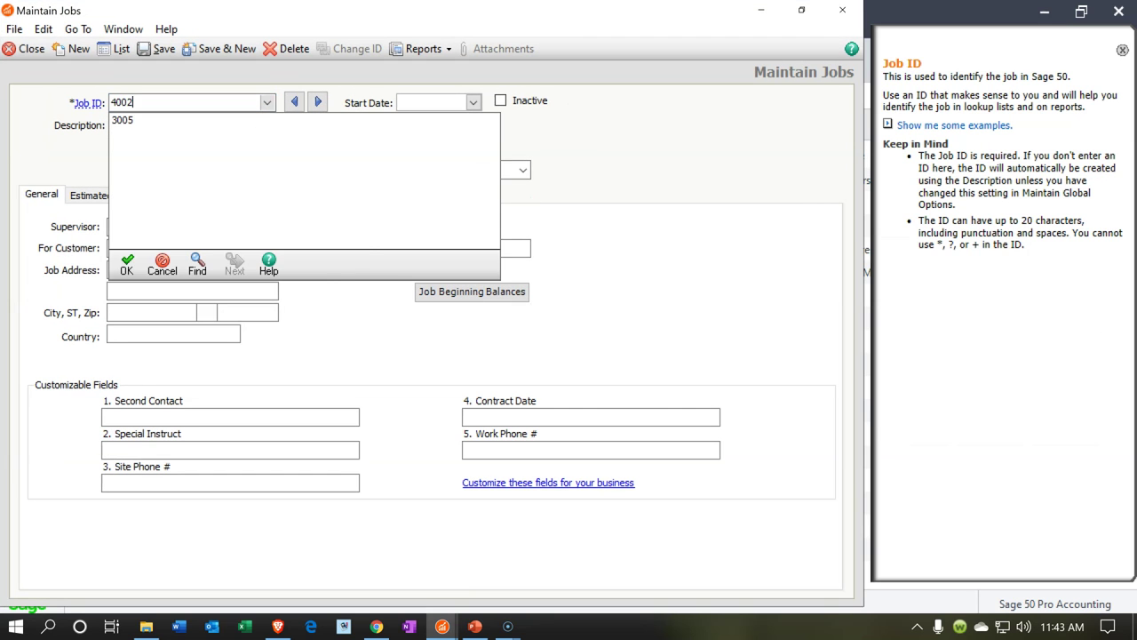
pyautogui.press('Tab')
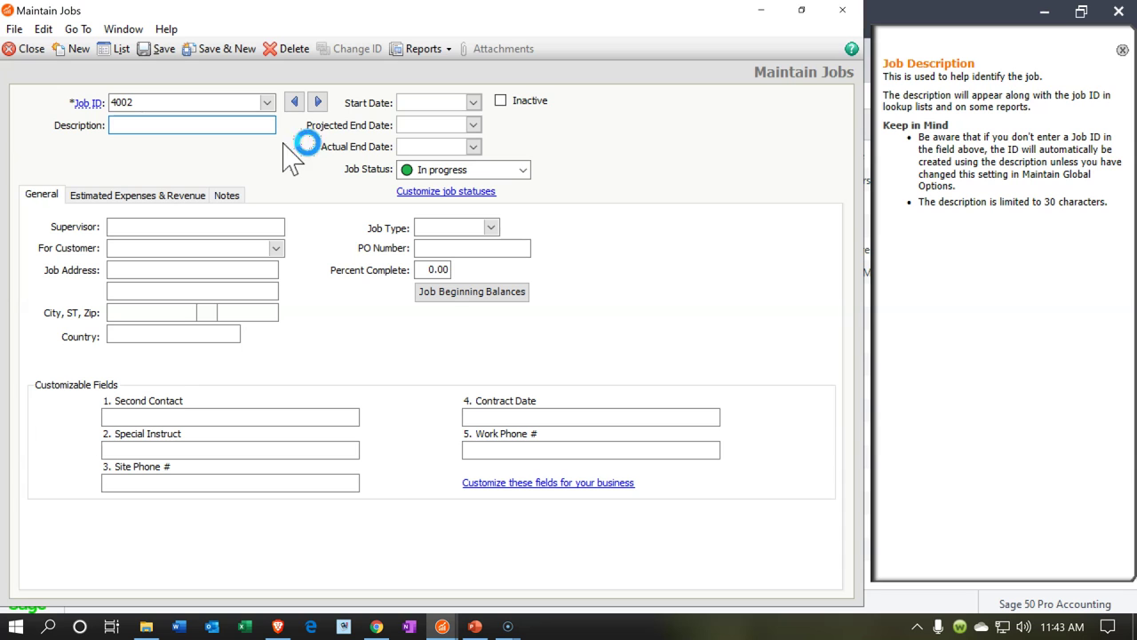
pyautogui.press('Tab')
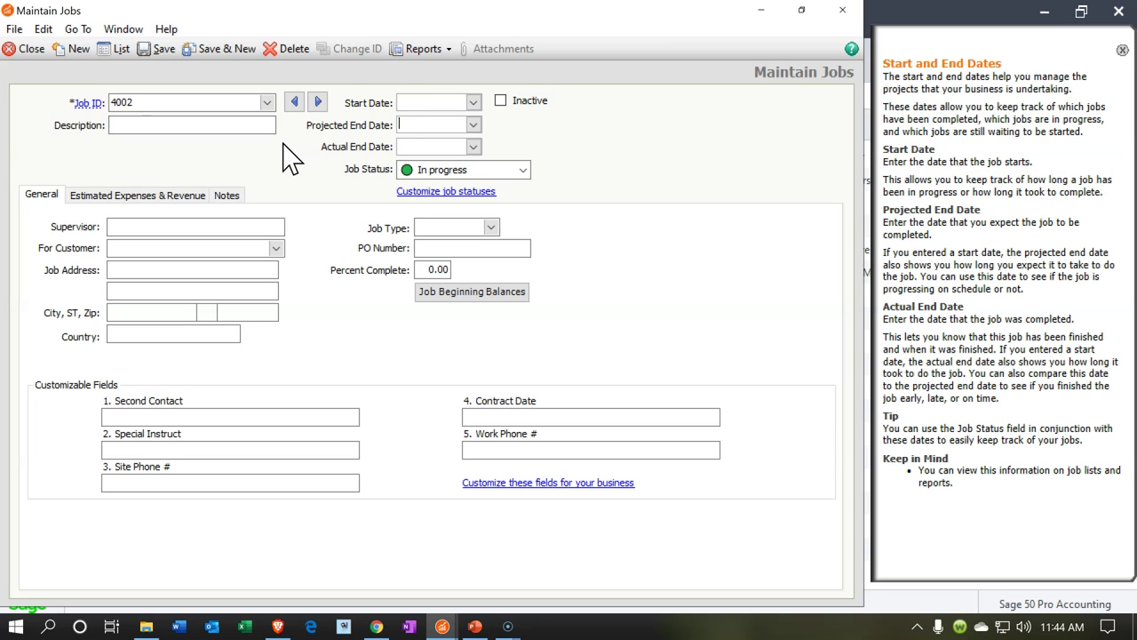
pyautogui.press('Tab')
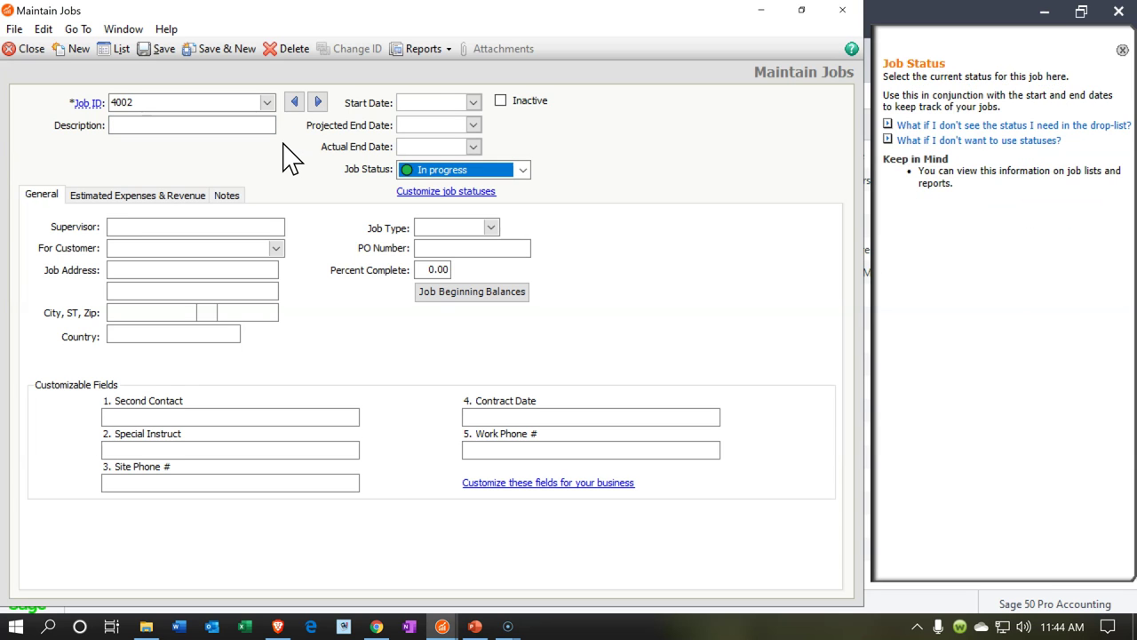
pyautogui.click(523, 169)
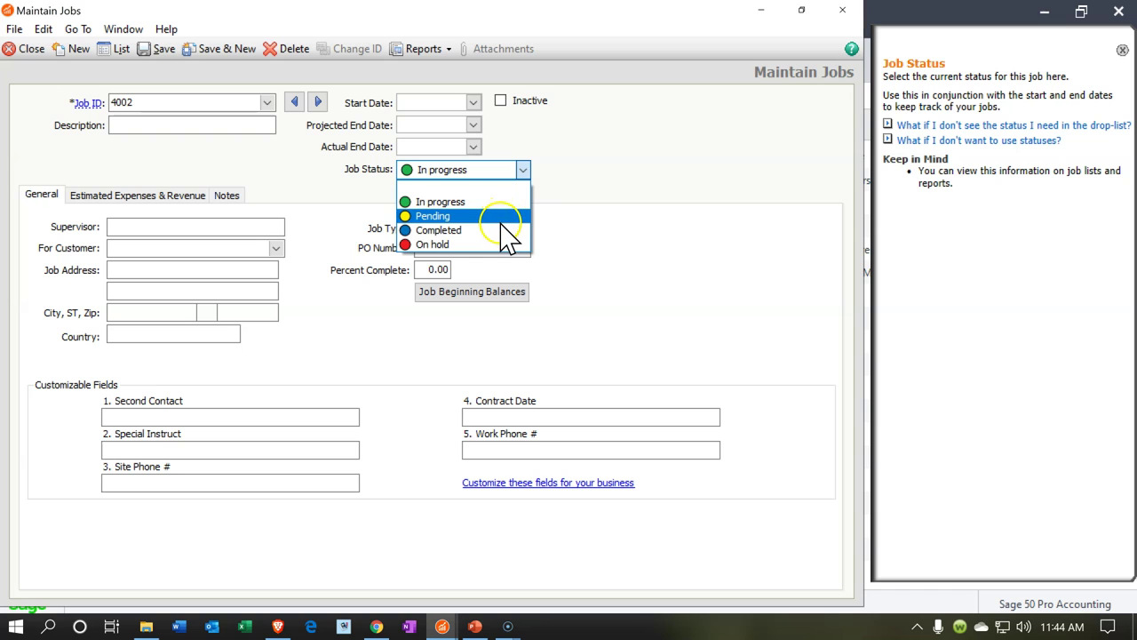
pyautogui.click(655, 185)
# - Assign job 4002 to customer Sam The Guitar Man and save it
pyautogui.press('Tab')
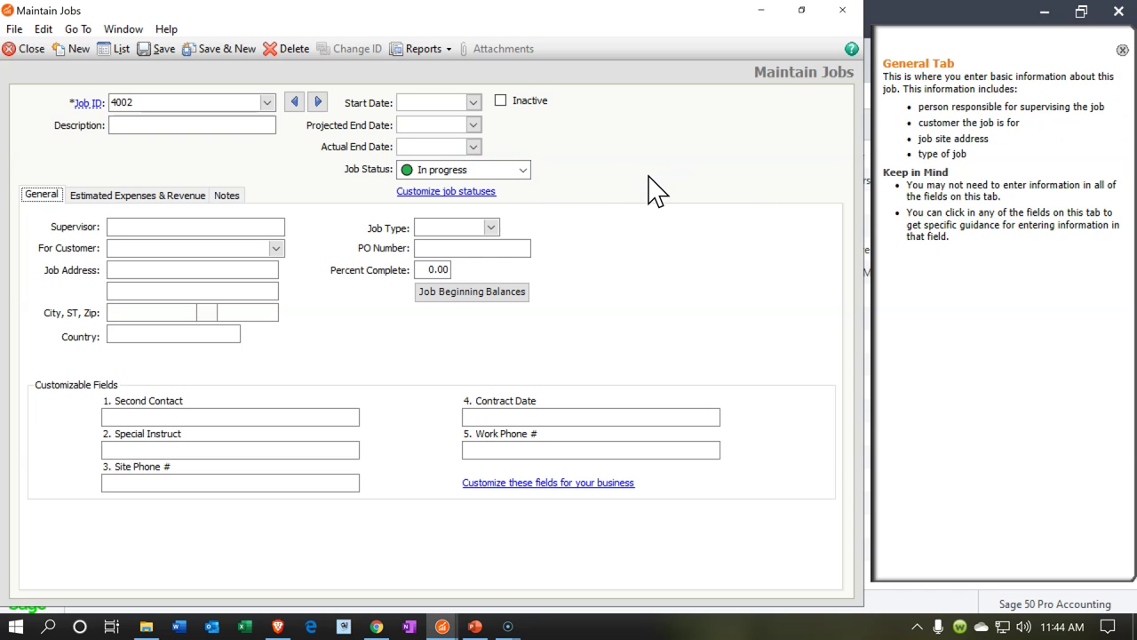
pyautogui.press('Tab')
pyautogui.press('Tab')
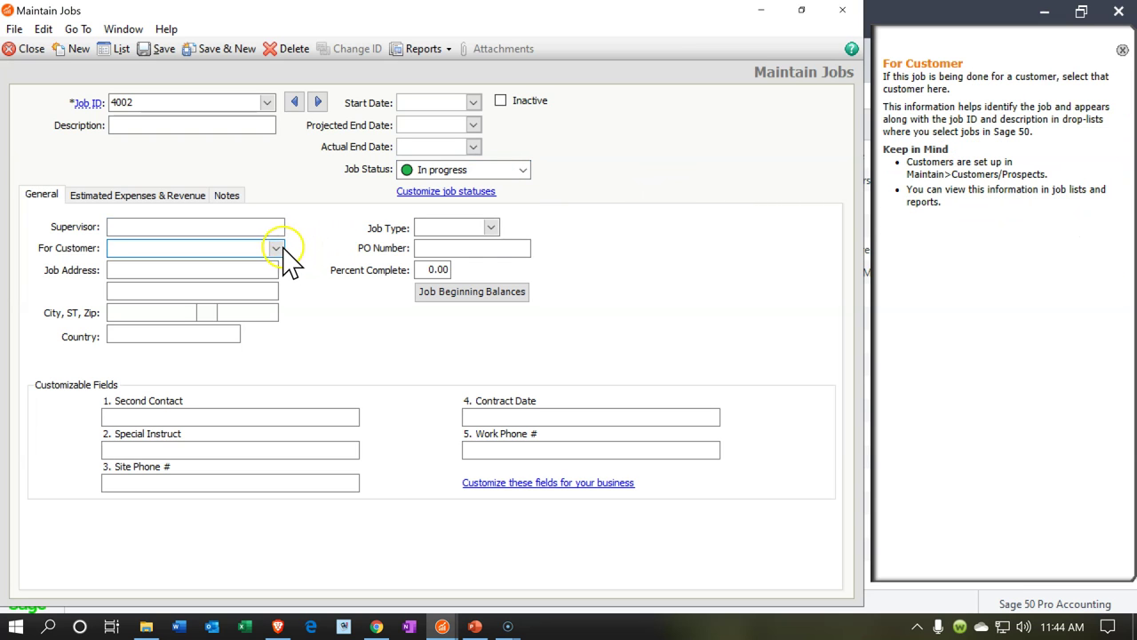
pyautogui.click(278, 248)
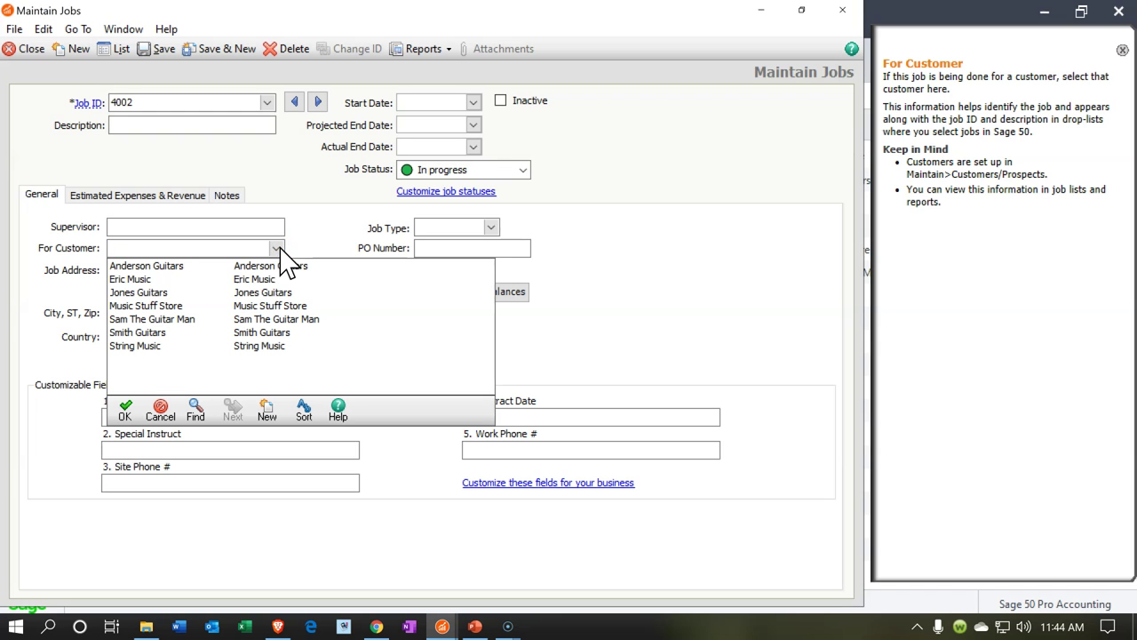
pyautogui.click(199, 318)
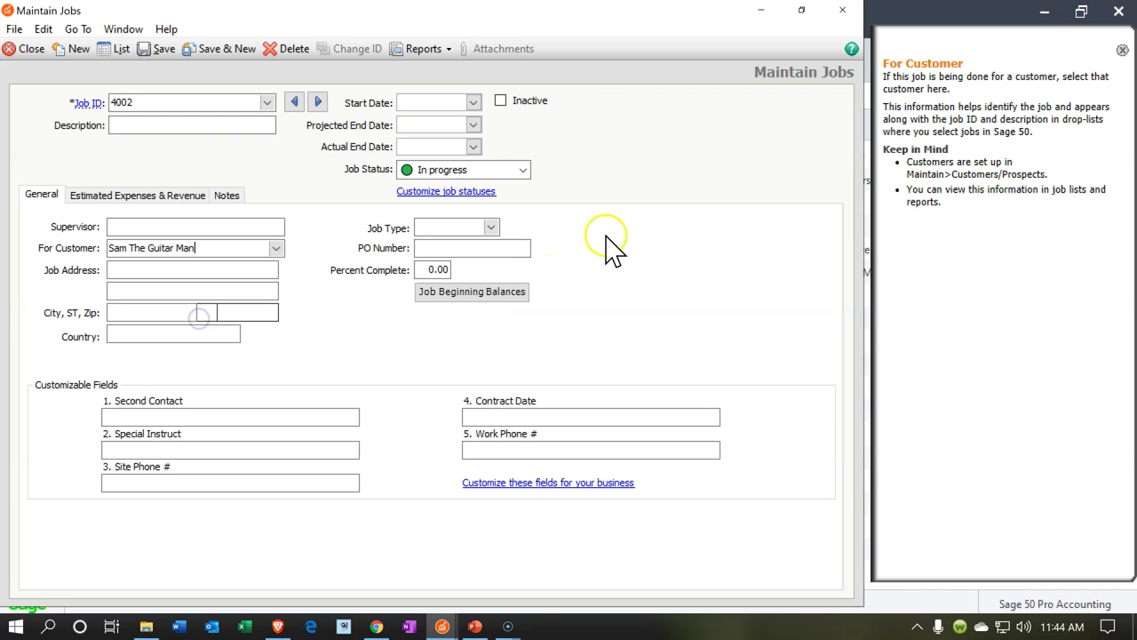
pyautogui.press('Tab')
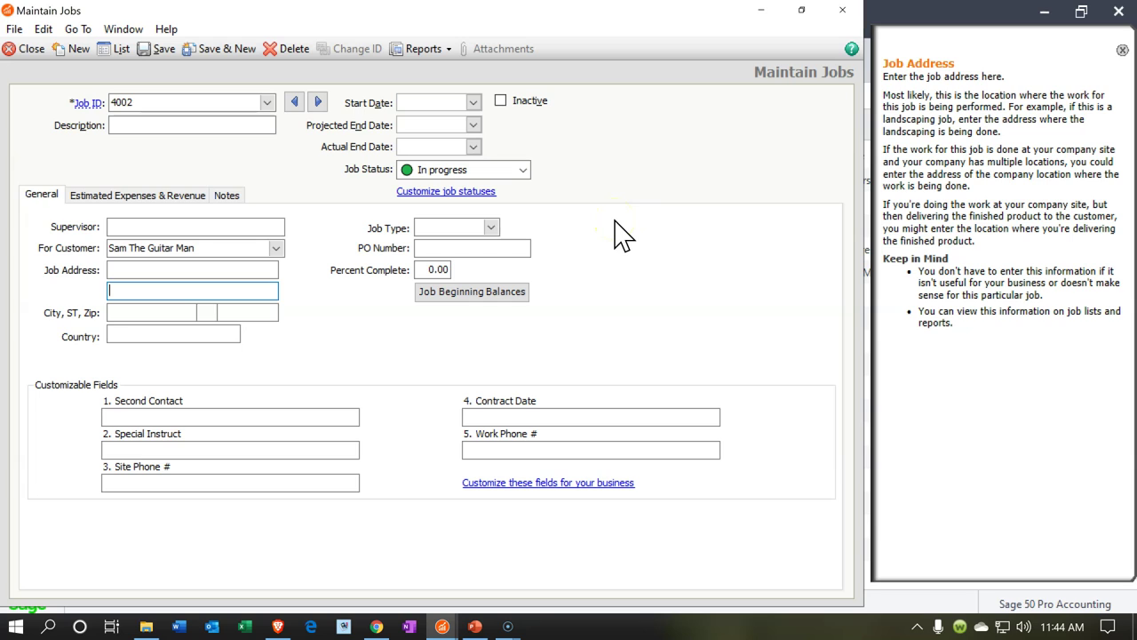
pyautogui.hotkey('alt', 'z')
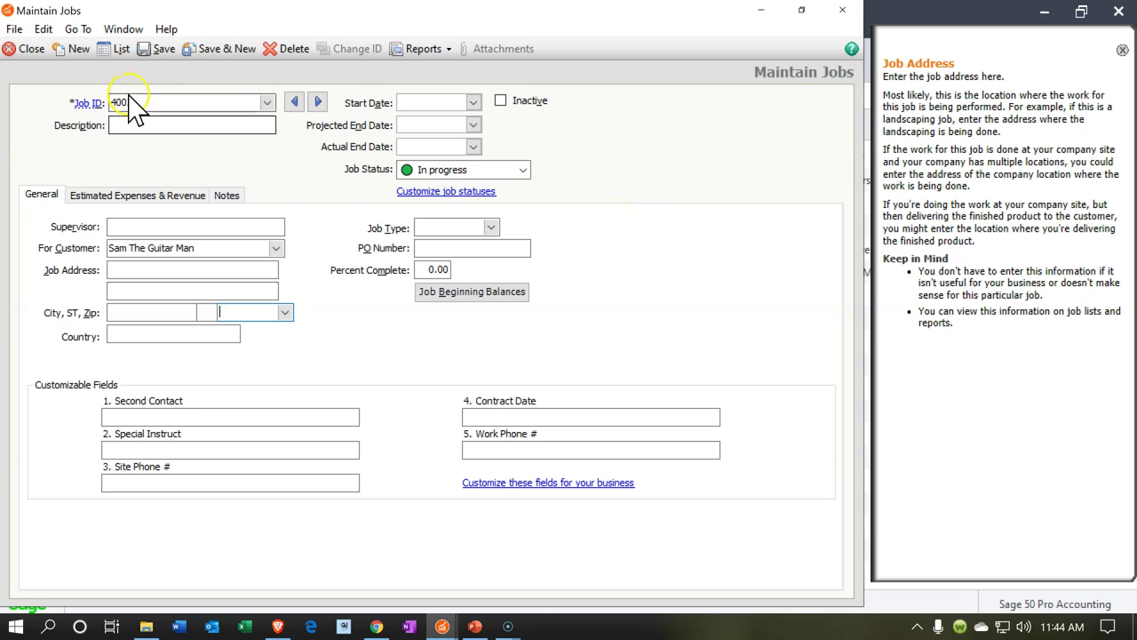
pyautogui.click(159, 50)
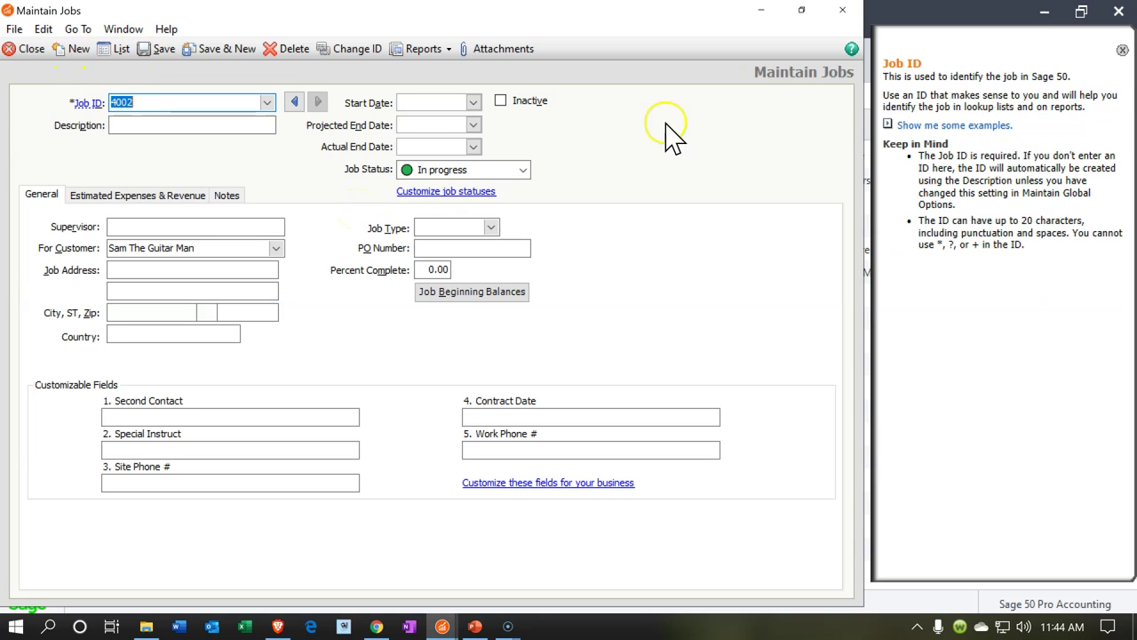
# - Close Maintain Jobs and display the Job List through View and Edit Jobs
pyautogui.click(844, 10)
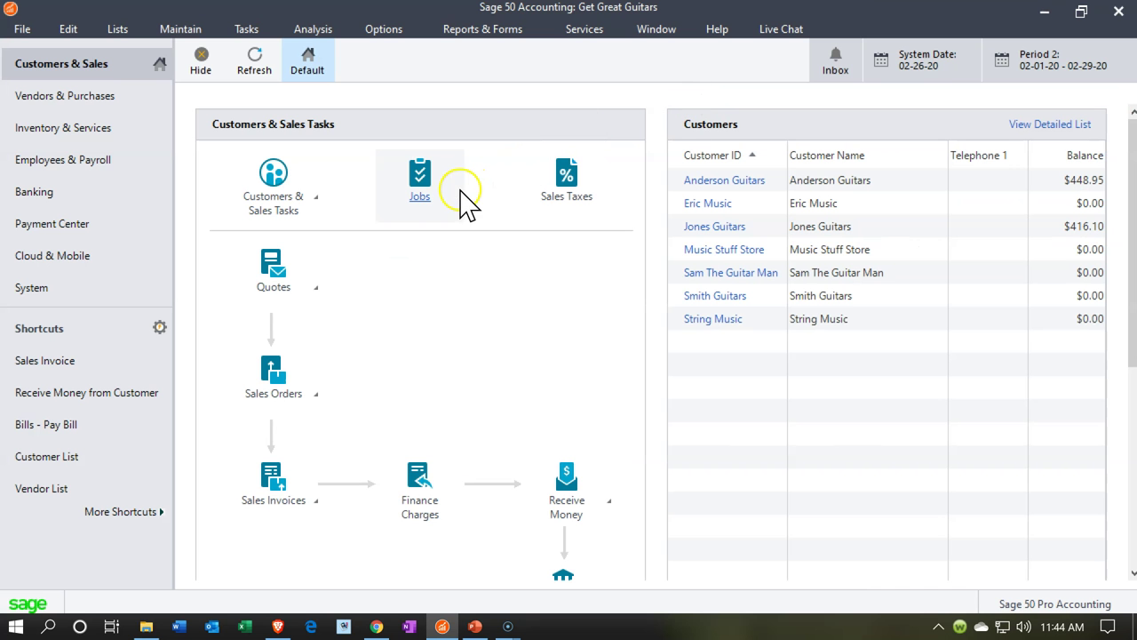
pyautogui.click(462, 203)
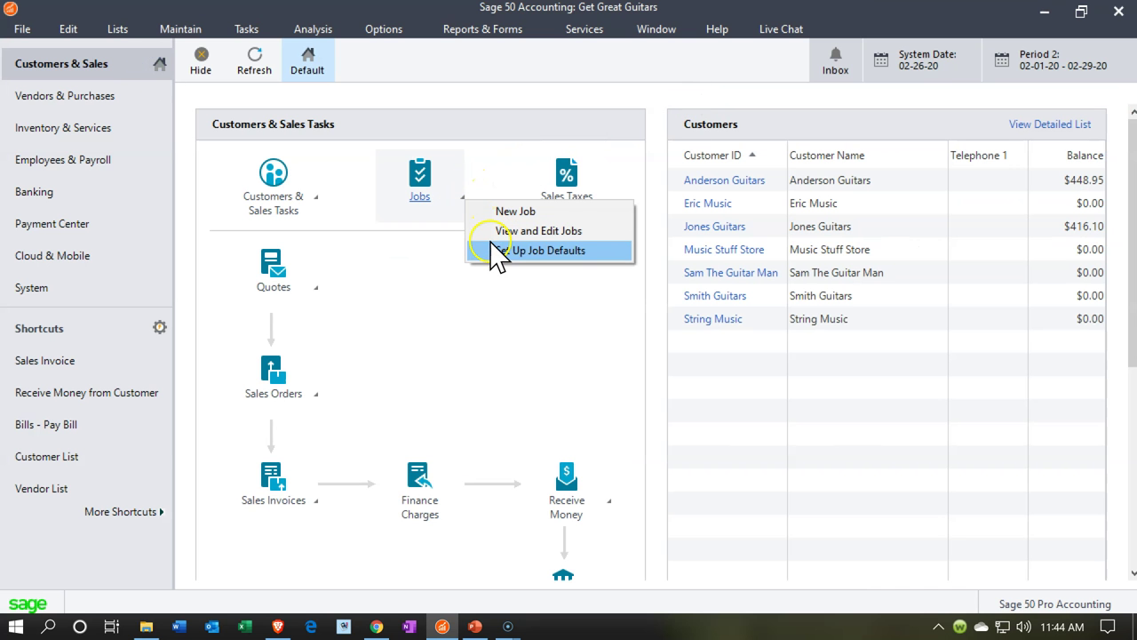
pyautogui.click(491, 233)
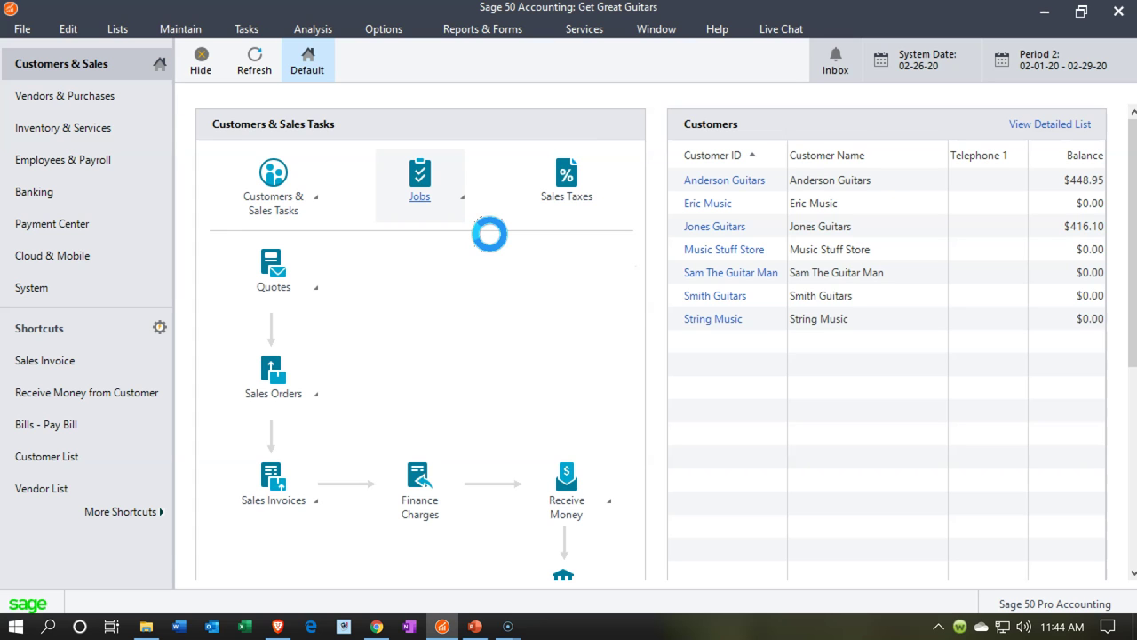